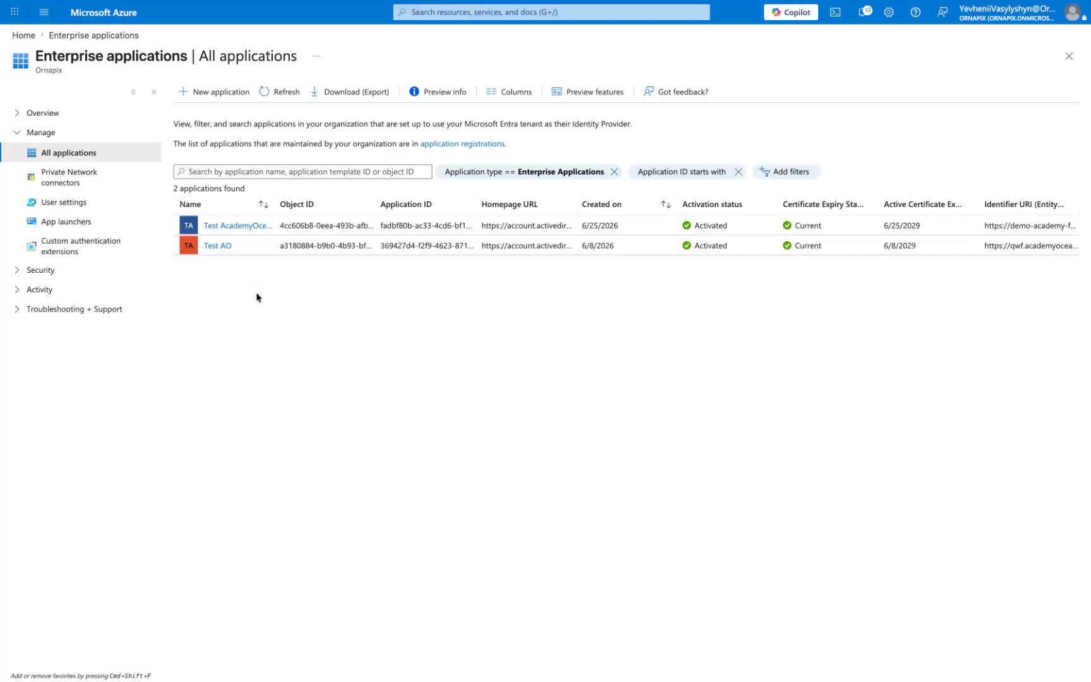
Create a non-gallery enterprise application named AcademyOcean SSO
{"action": "left_click", "coordinate": [229, 96]}
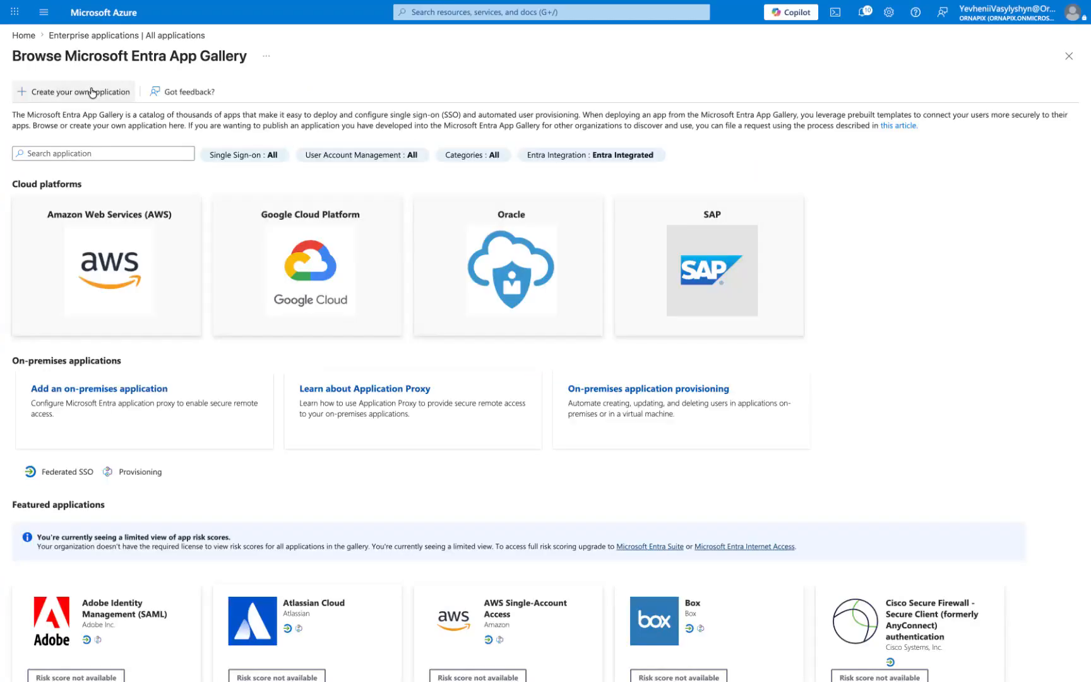
{"action": "left_click", "coordinate": [93, 92]}
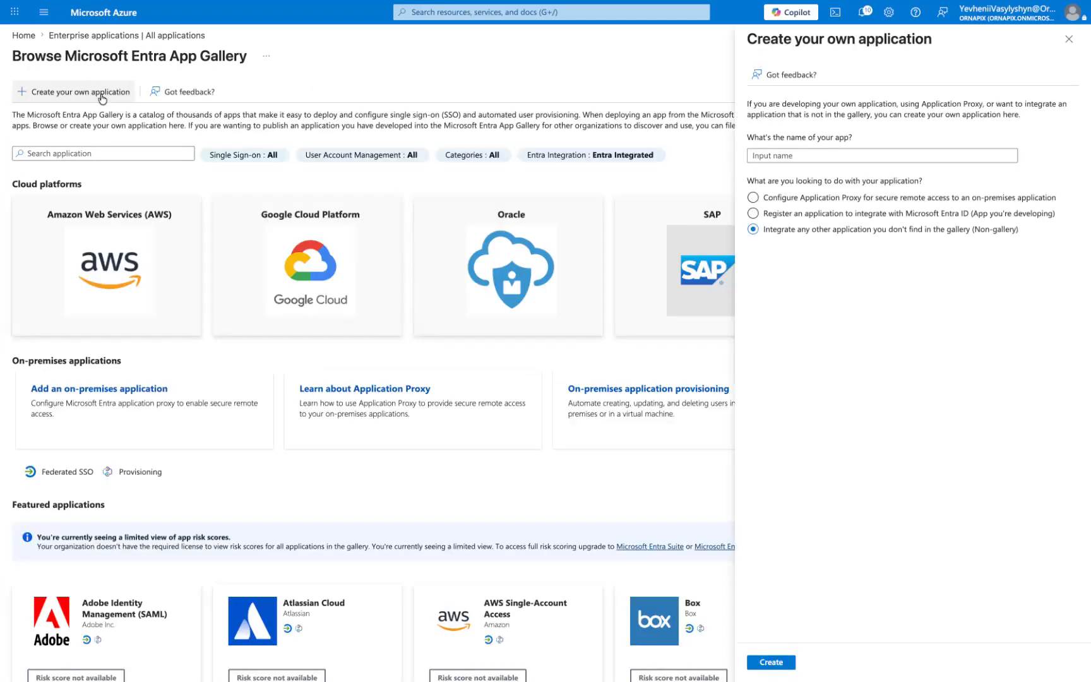
{"action": "type", "text": "AcademyOcean SSO"}
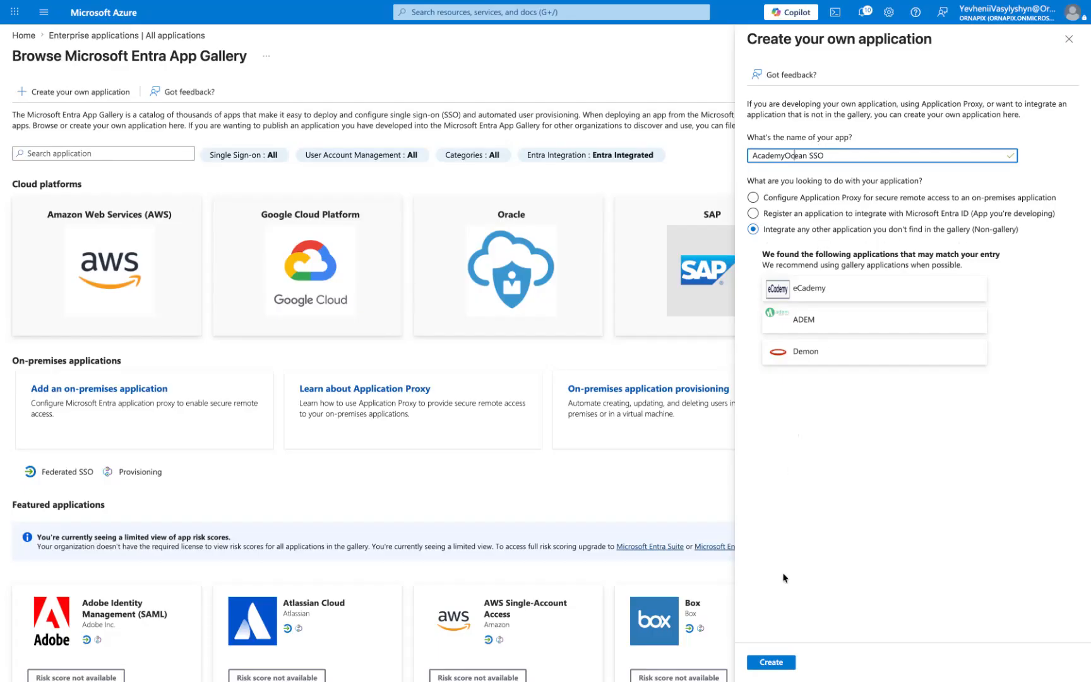
{"action": "left_click", "coordinate": [772, 661]}
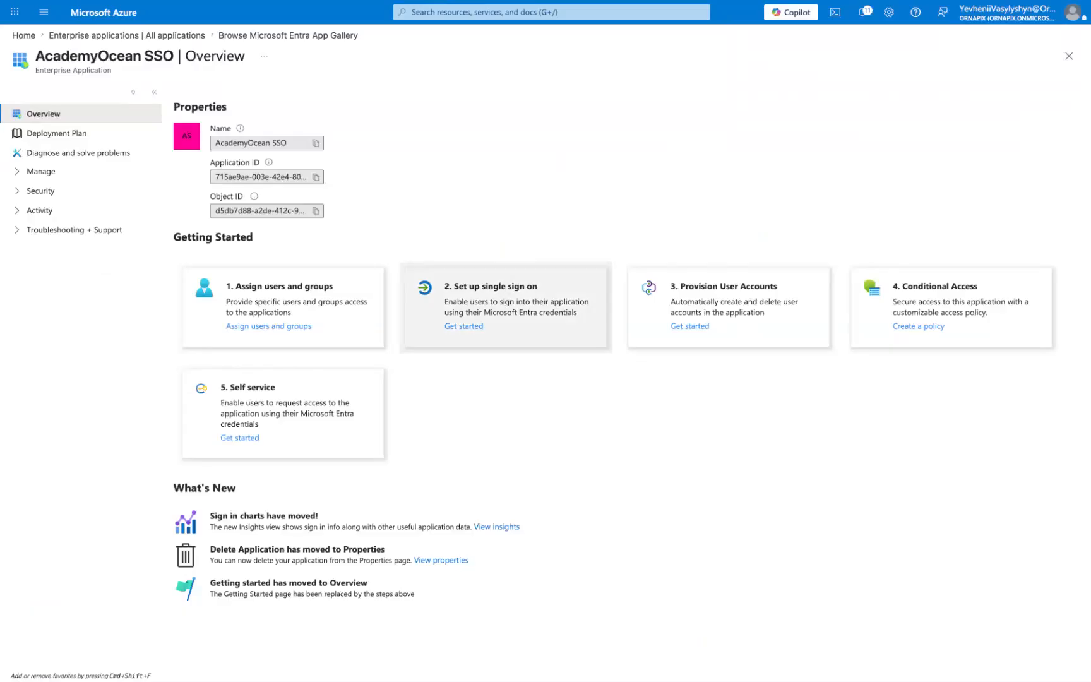
Choose SAML as the AcademyOcean SSO application's single sign-on method and open its Basic SAML Configuration for editing
{"action": "left_click", "coordinate": [463, 303]}
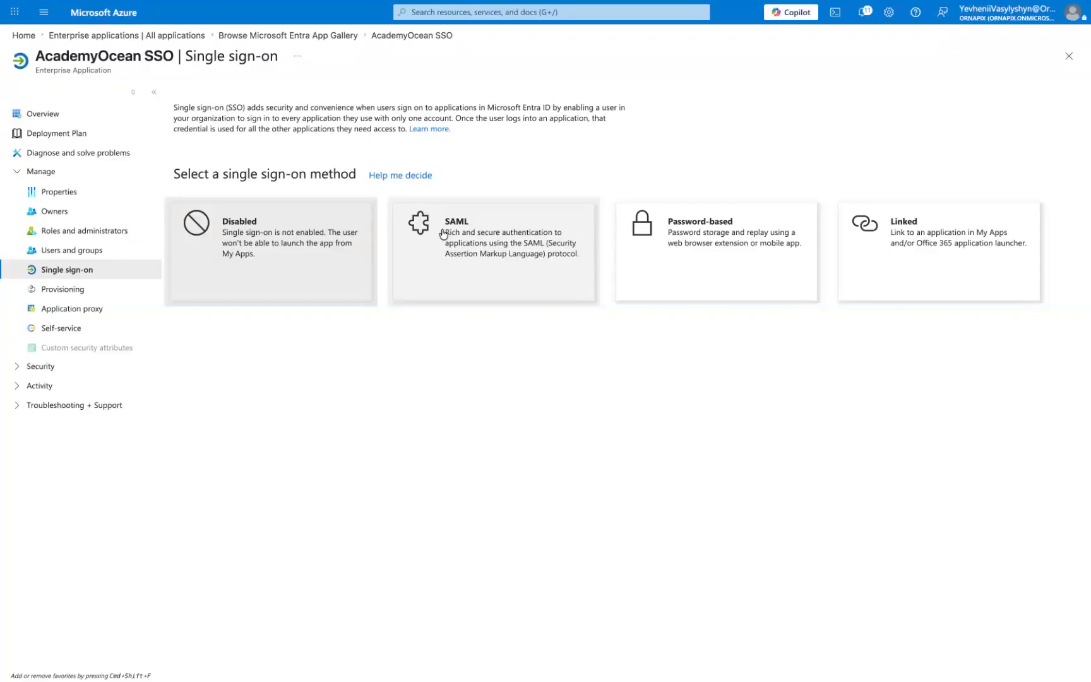
{"action": "left_click", "coordinate": [443, 233]}
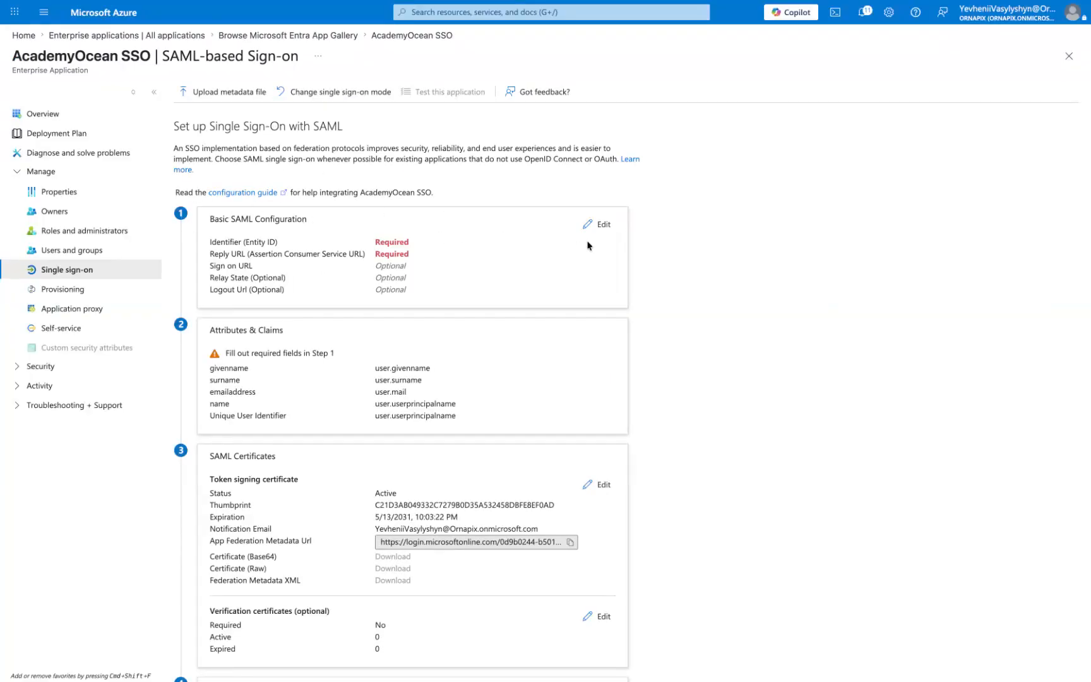
{"action": "left_click", "coordinate": [600, 224]}
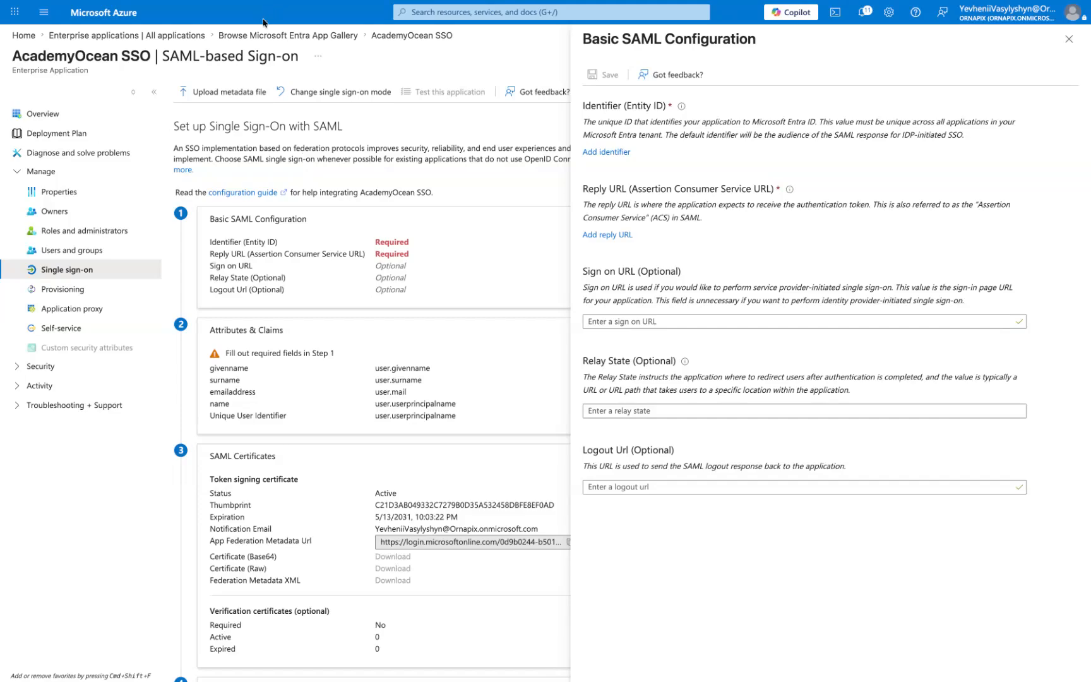
Start a new SAML connection in AcademyOcean's SAML Auth settings and copy its SP Id into Azure's Identifier (Entity ID)
{"action": "left_click", "coordinate": [304, 1]}
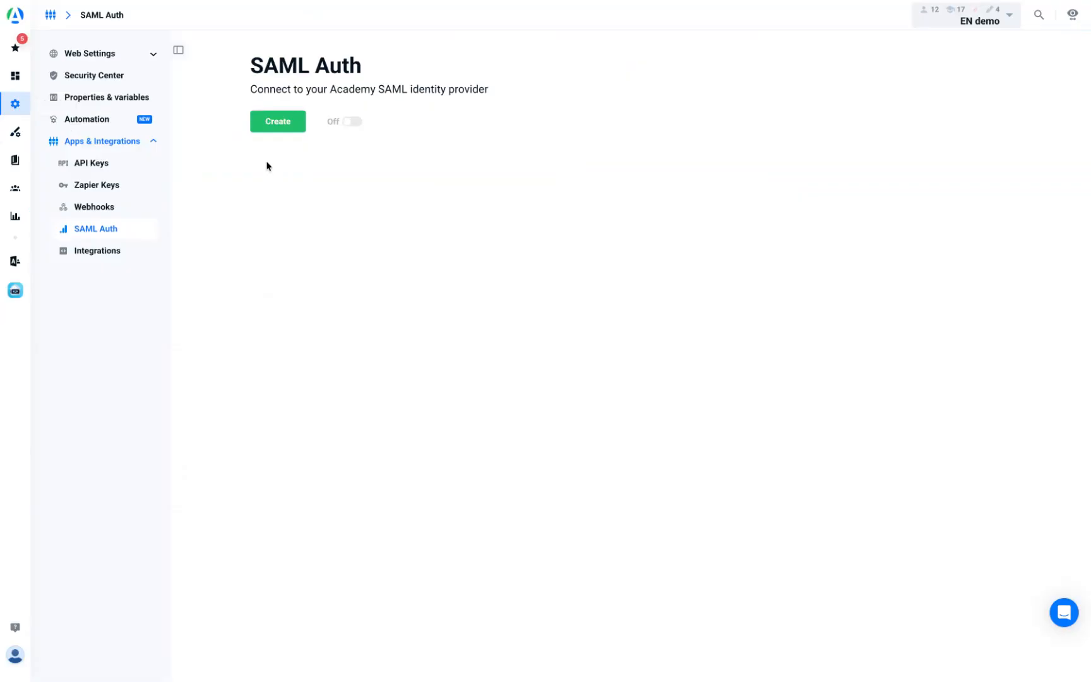
{"action": "left_click", "coordinate": [267, 124]}
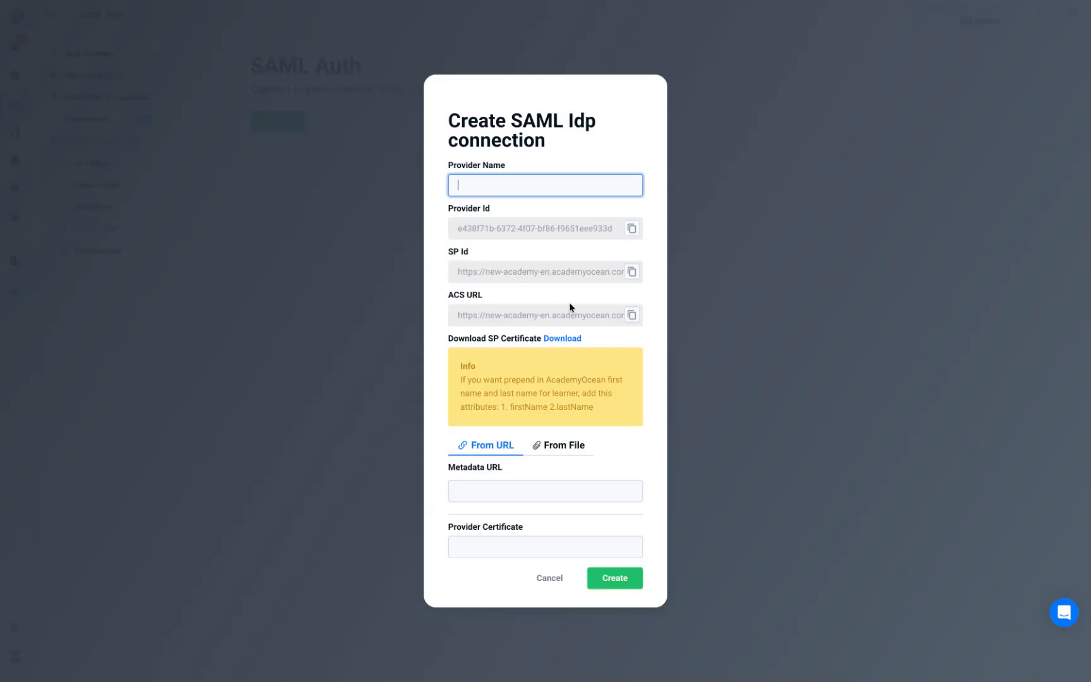
{"action": "left_click", "coordinate": [632, 273]}
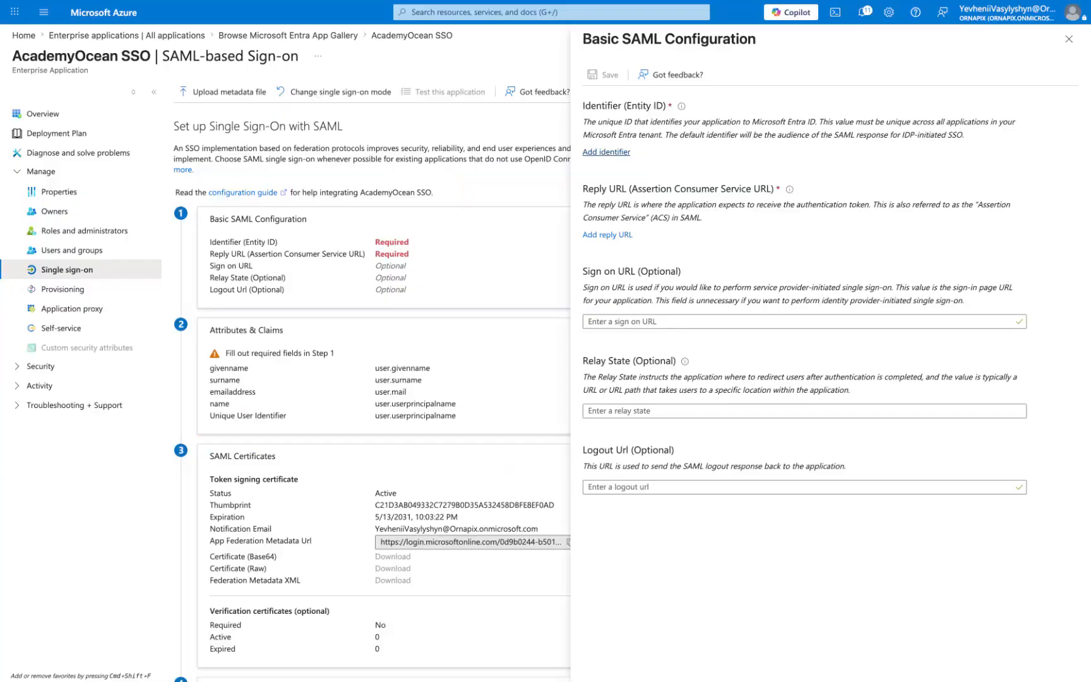
{"action": "left_click", "coordinate": [606, 152]}
{"action": "key", "text": "super+v"}
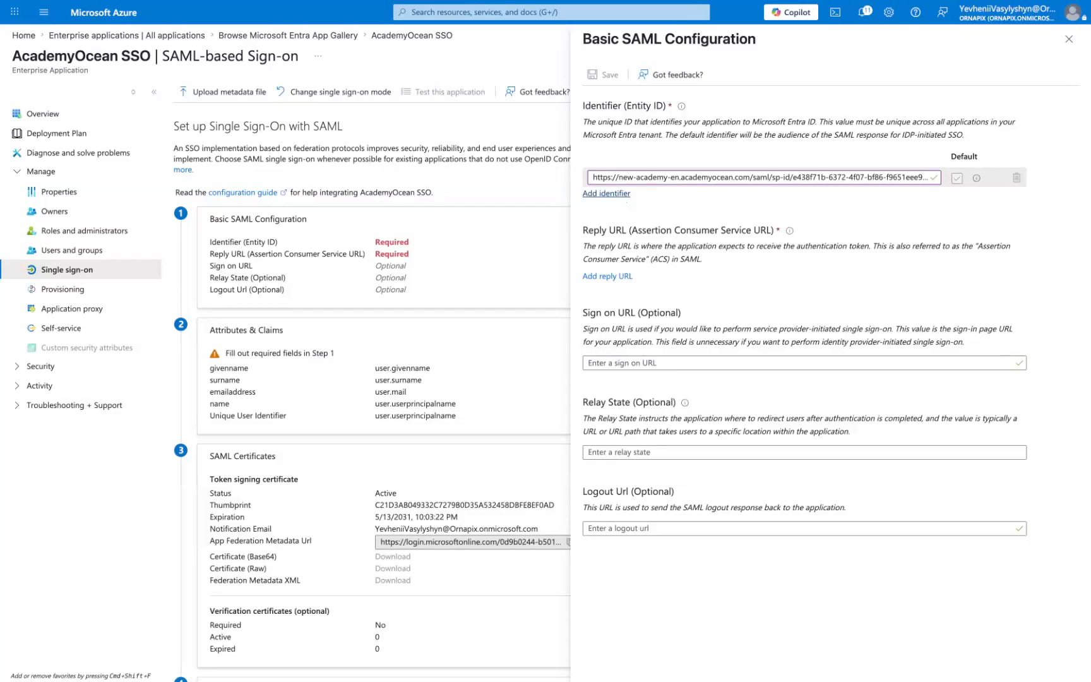
Copy the ACS URL from AcademyOcean into Azure's Reply URL and save the basic SAML configuration
{"action": "left_click", "coordinate": [621, 196]}
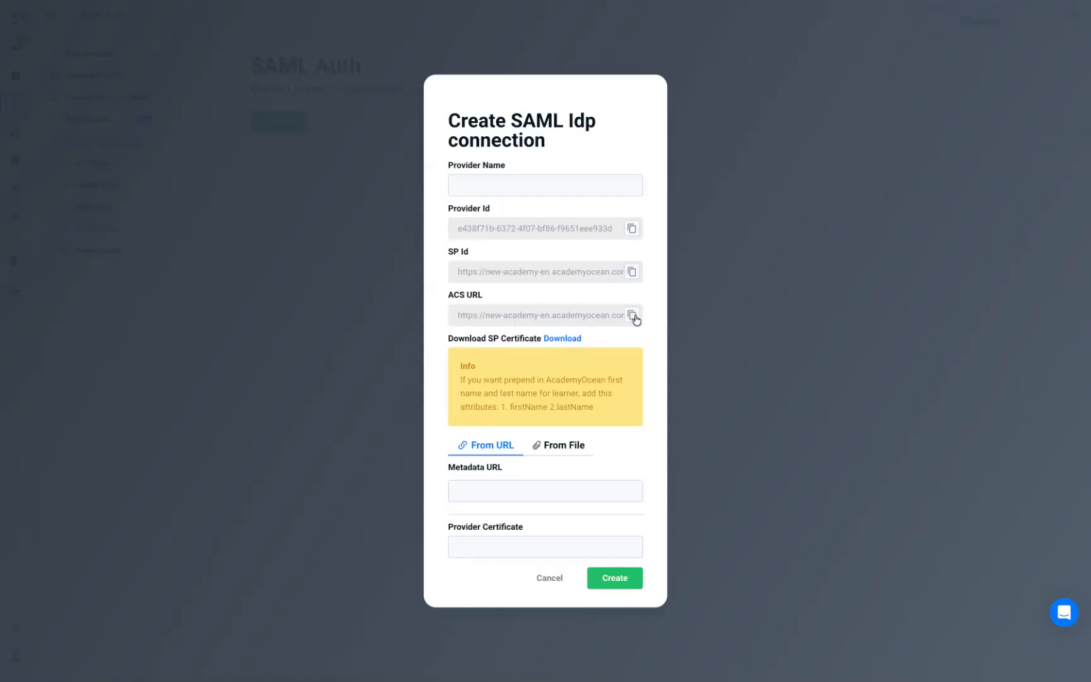
{"action": "left_click", "coordinate": [634, 317]}
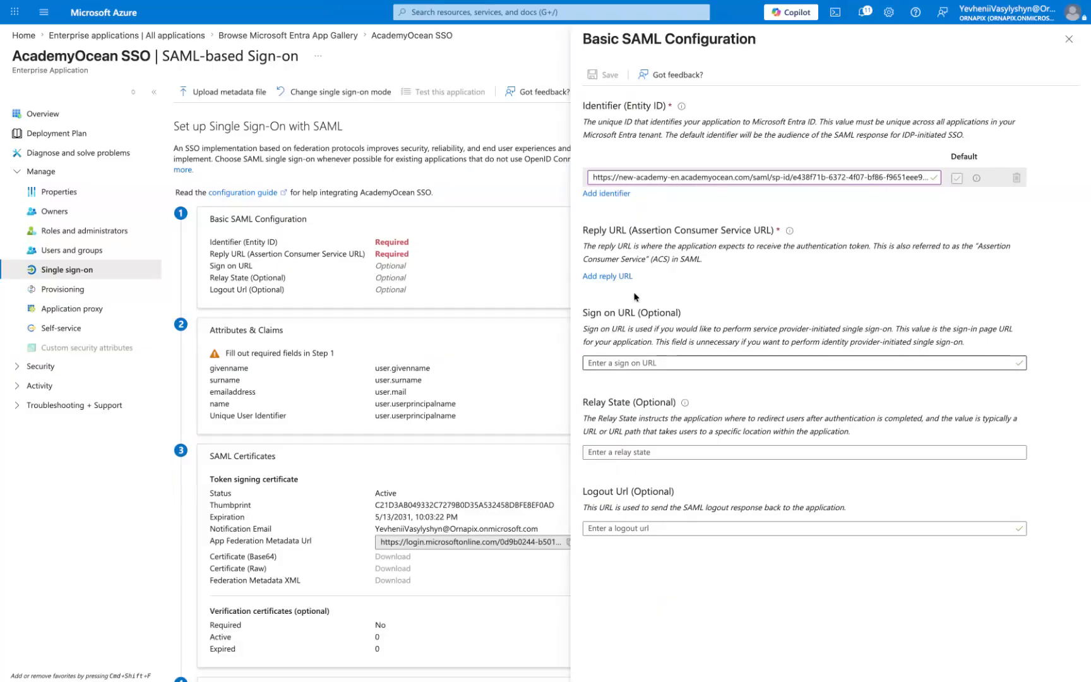
{"action": "left_click", "coordinate": [617, 277]}
{"action": "left_click", "coordinate": [637, 300]}
{"action": "key", "text": "super+v"}
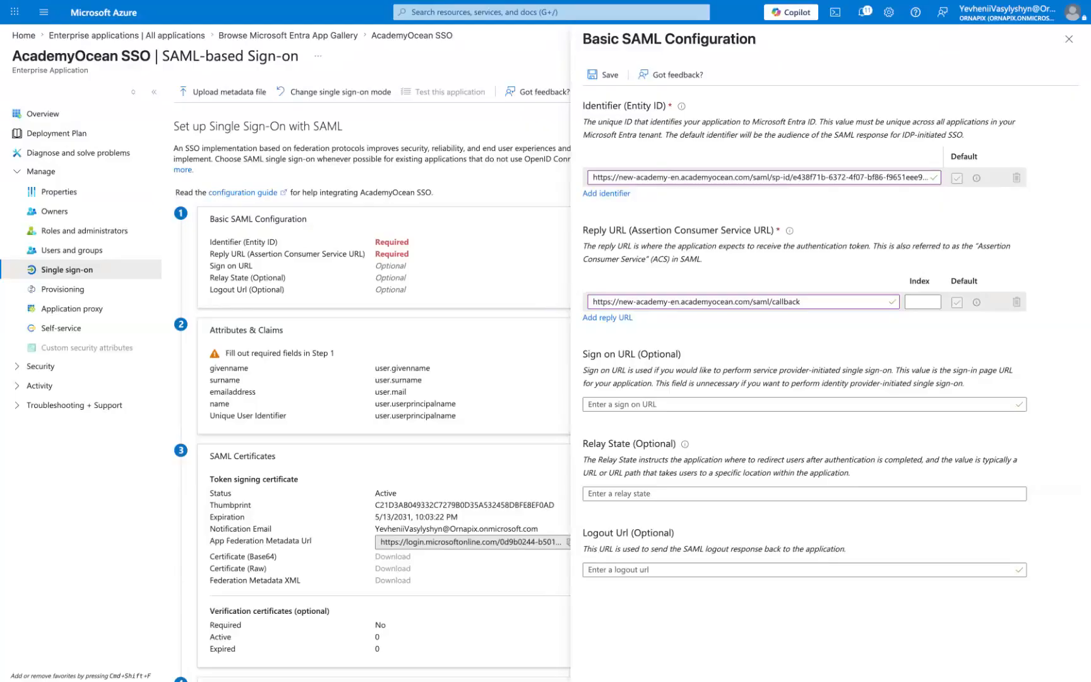
{"action": "left_click", "coordinate": [606, 80]}
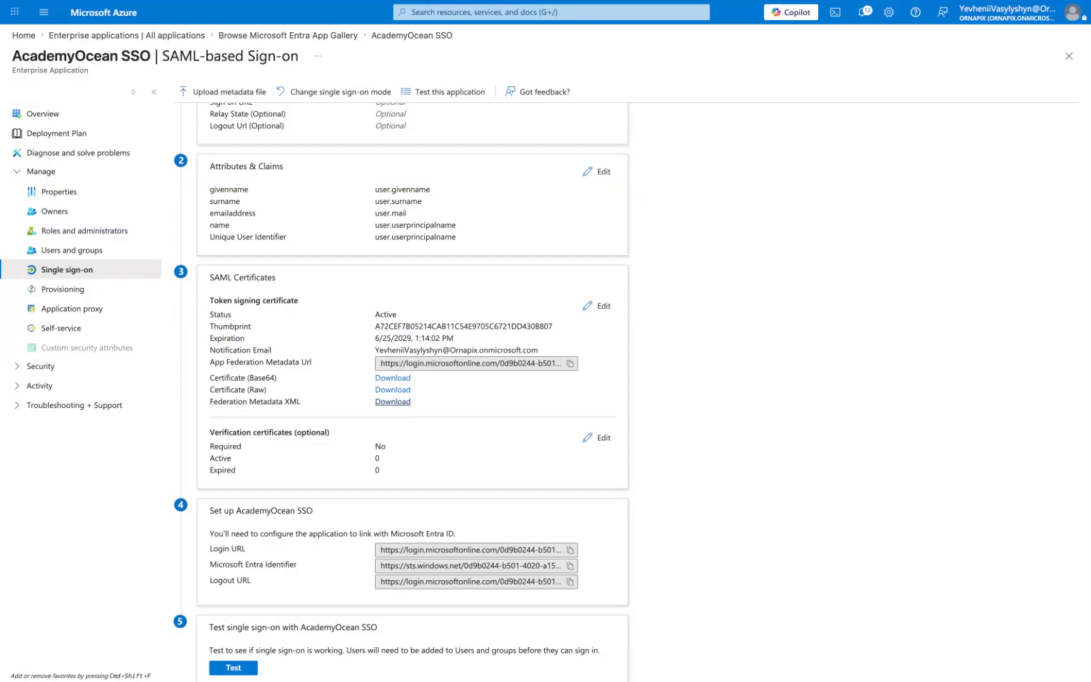
Download the Federation Metadata XML and copy the App Federation Metadata Url from the SAML certificates
{"action": "left_click", "coordinate": [393, 402]}
{"action": "left_click", "coordinate": [570, 364]}
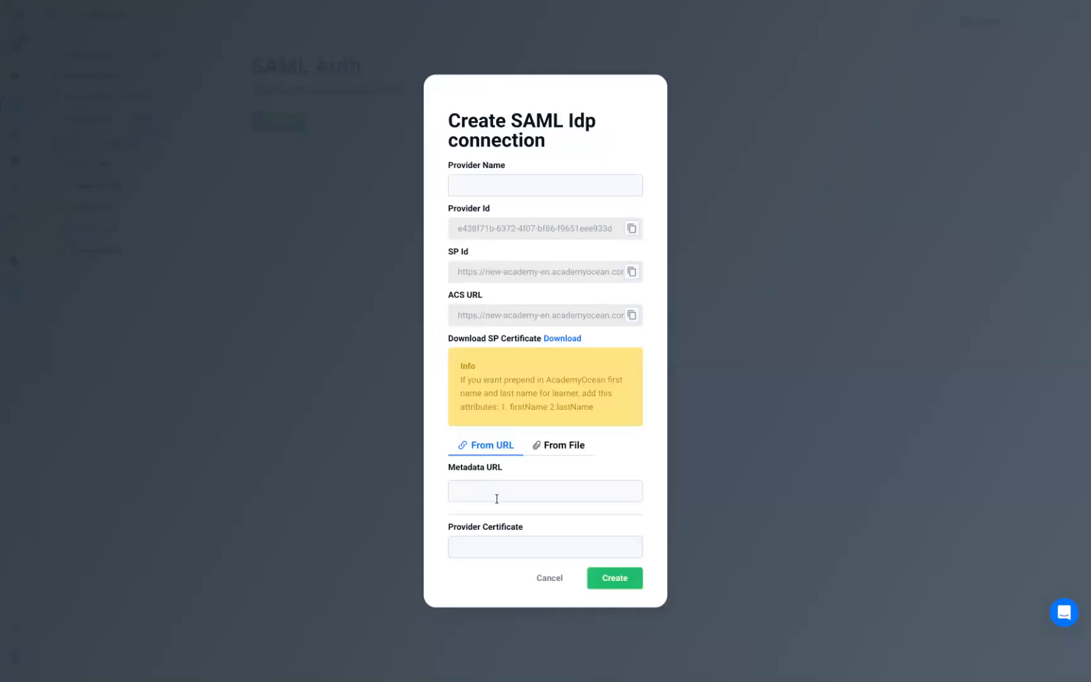
Create the AcademyOcean connection named AcademyOcean SSO with the copied metadata URL and the provider certificate, and switch SAML authentication on
{"action": "left_click", "coordinate": [497, 499]}
{"action": "key", "text": "ctrl+v"}
{"action": "left_click", "coordinate": [482, 546]}
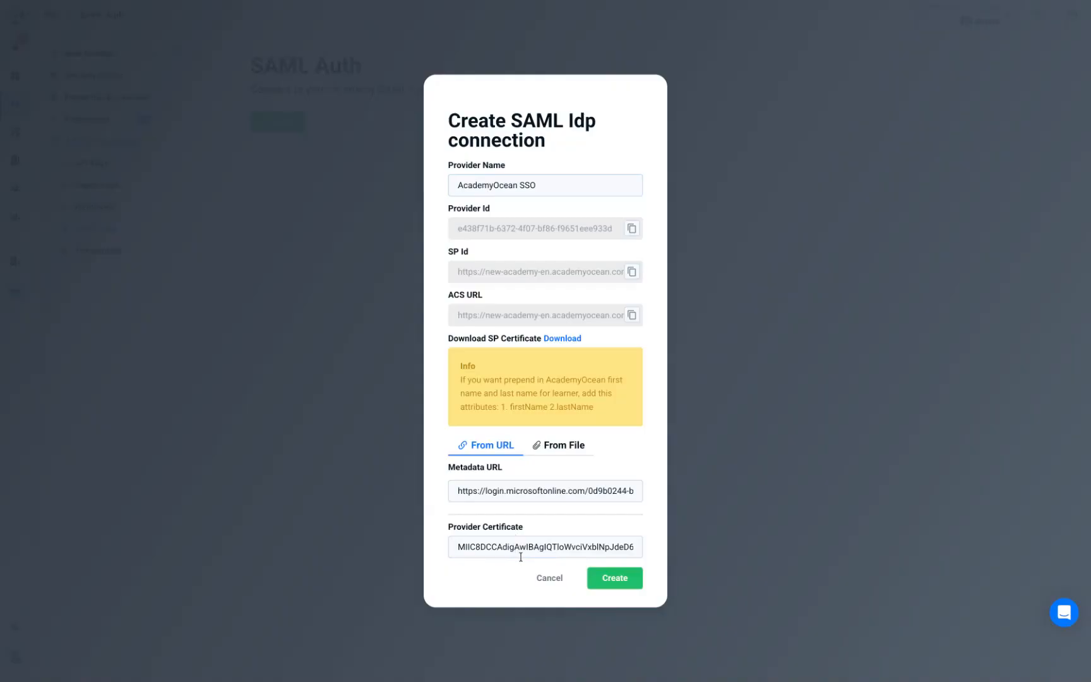
{"action": "left_click", "coordinate": [615, 577]}
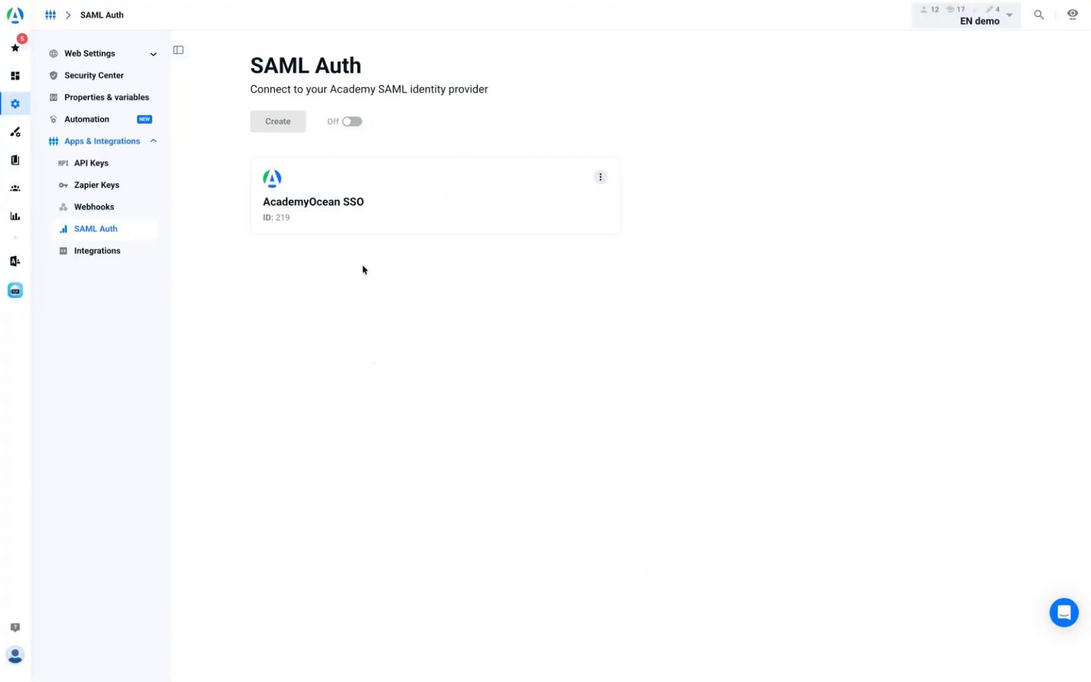
{"action": "left_click", "coordinate": [349, 122]}
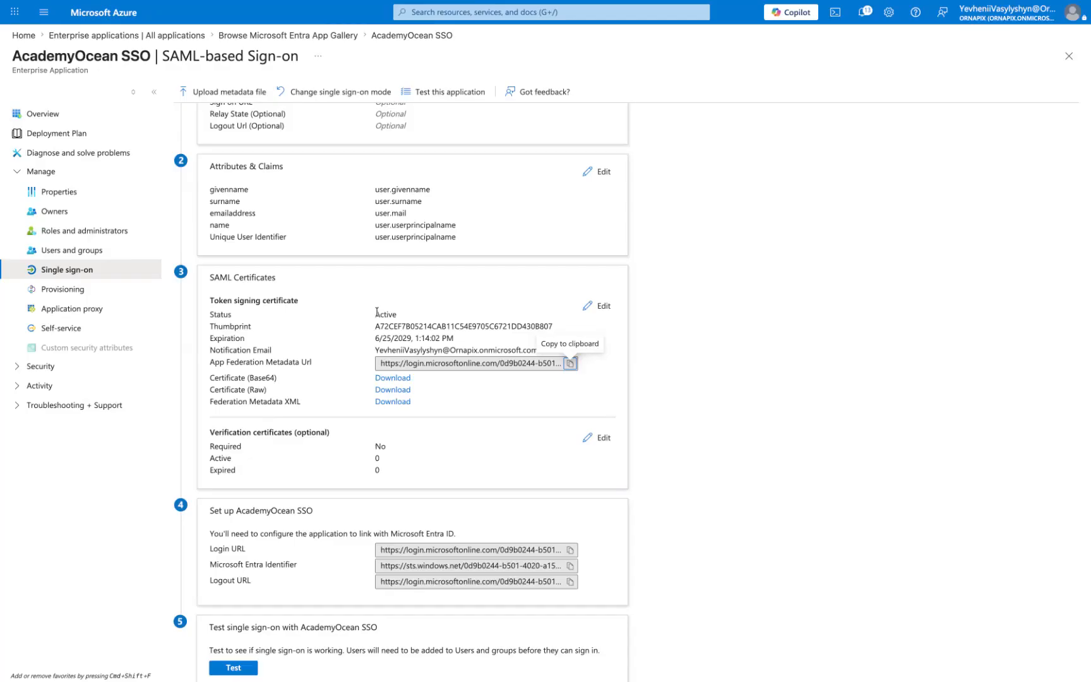
Open the application's Attributes & Claims in Azure and inspect the required Unique User Identifier (Name ID) claim
{"action": "scroll", "coordinate": [377, 312], "scroll_direction": "up", "scroll_amount": 1}
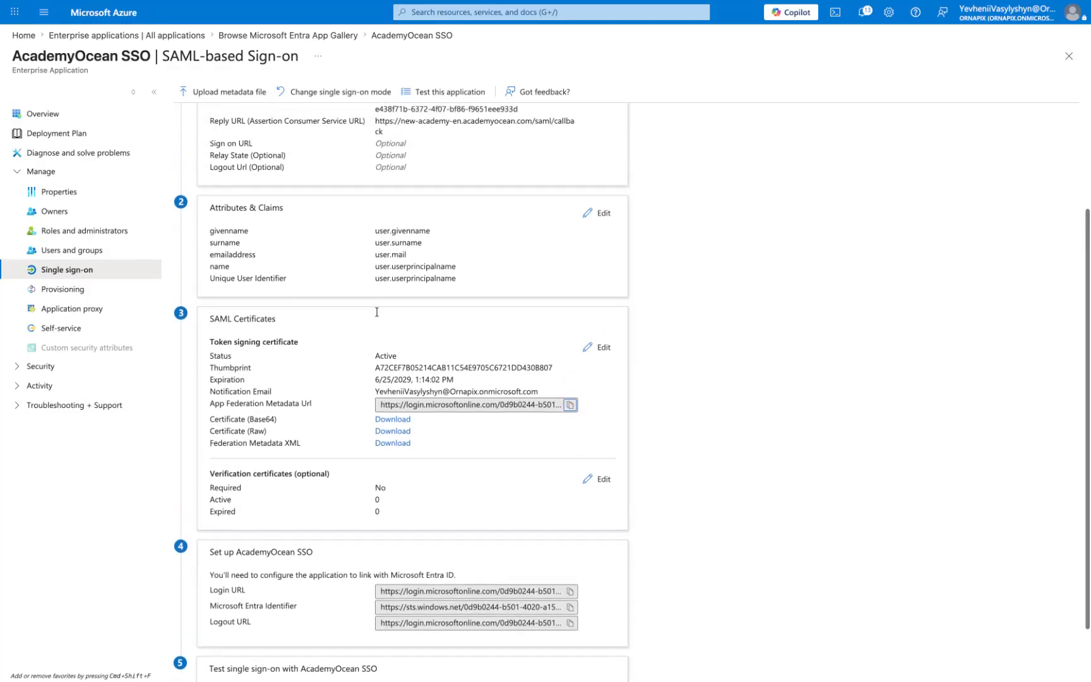
{"action": "left_click", "coordinate": [596, 216]}
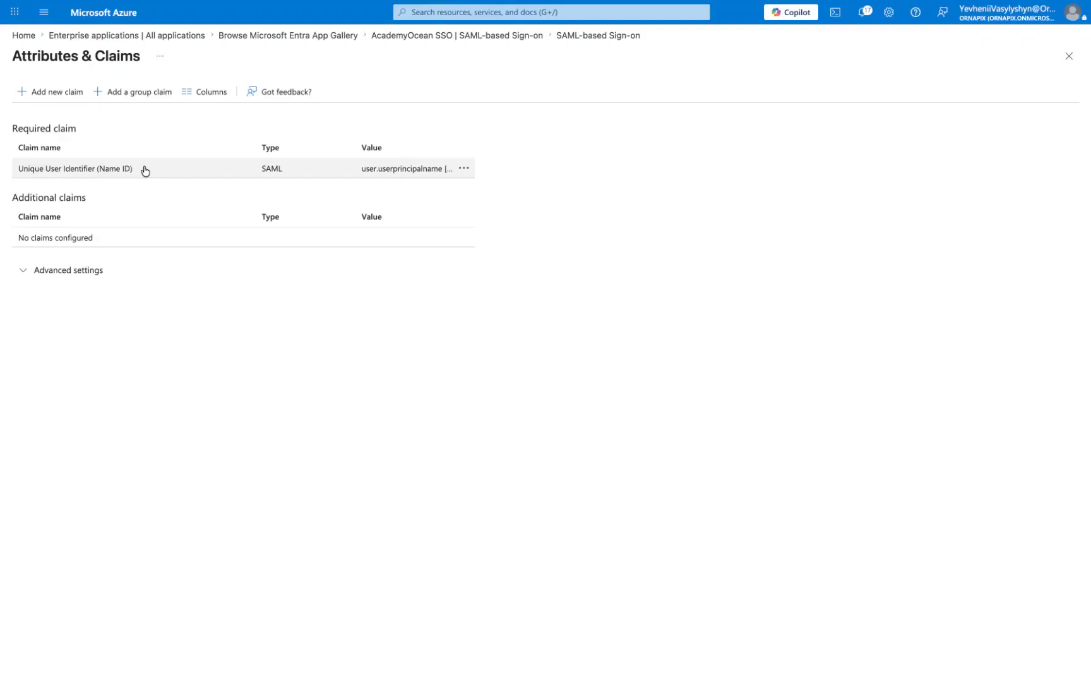
{"action": "left_click", "coordinate": [205, 170]}
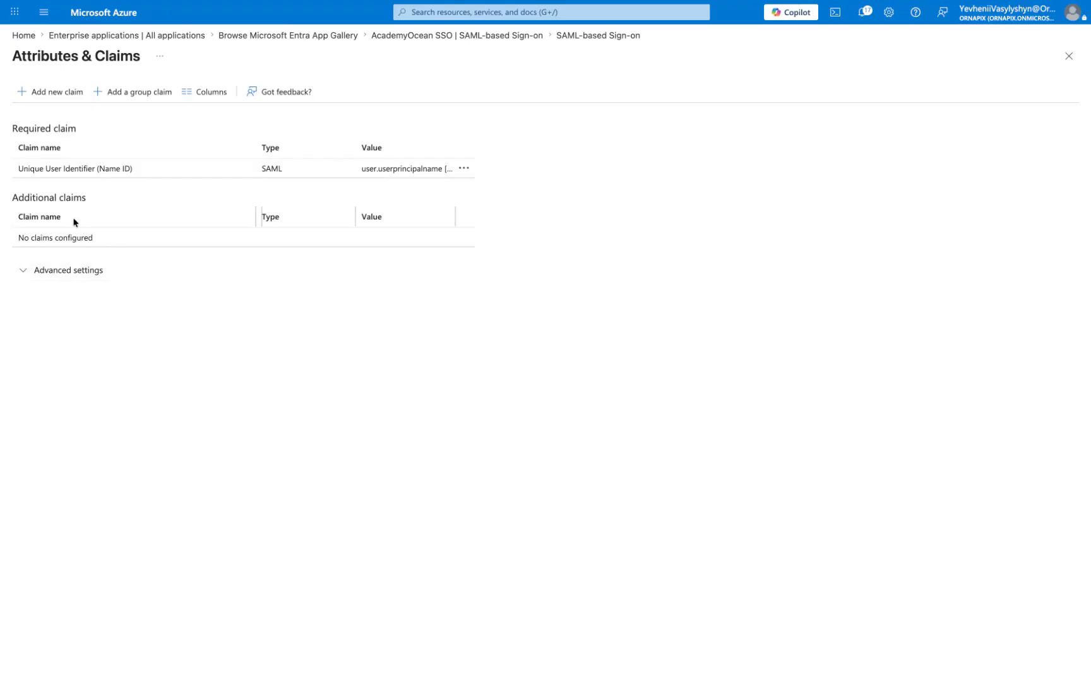
Add and save the claims firstName from user.givenname, lastName from user.surname and email from user.userprincipalname
{"action": "left_click", "coordinate": [62, 96]}
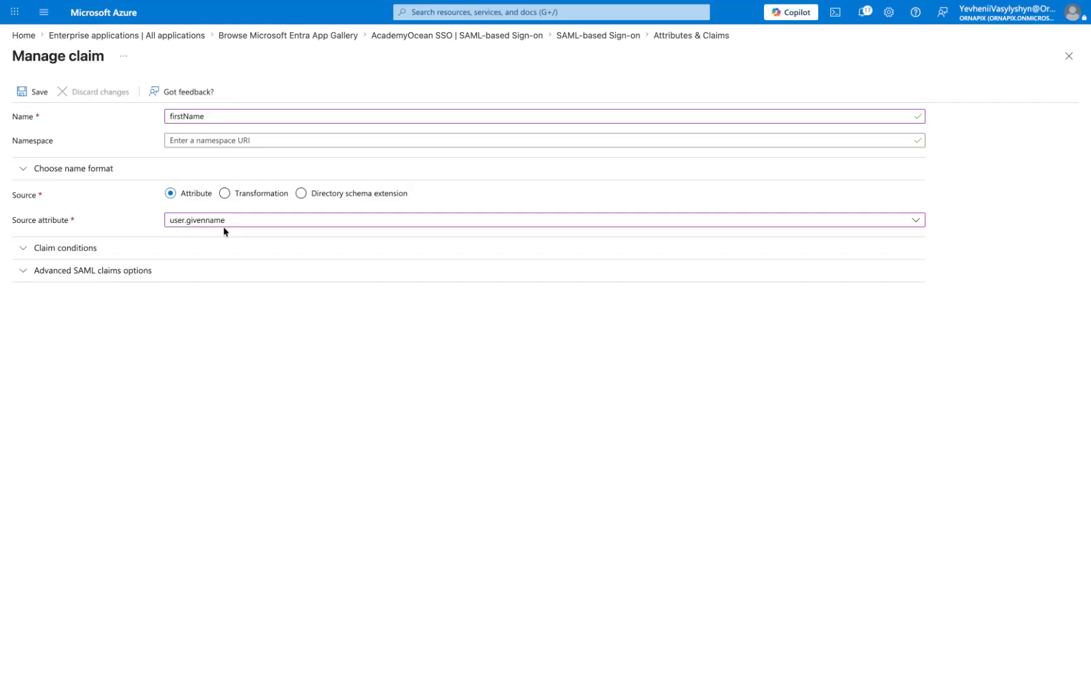
{"action": "left_click", "coordinate": [32, 93]}
{"action": "left_click", "coordinate": [37, 95]}
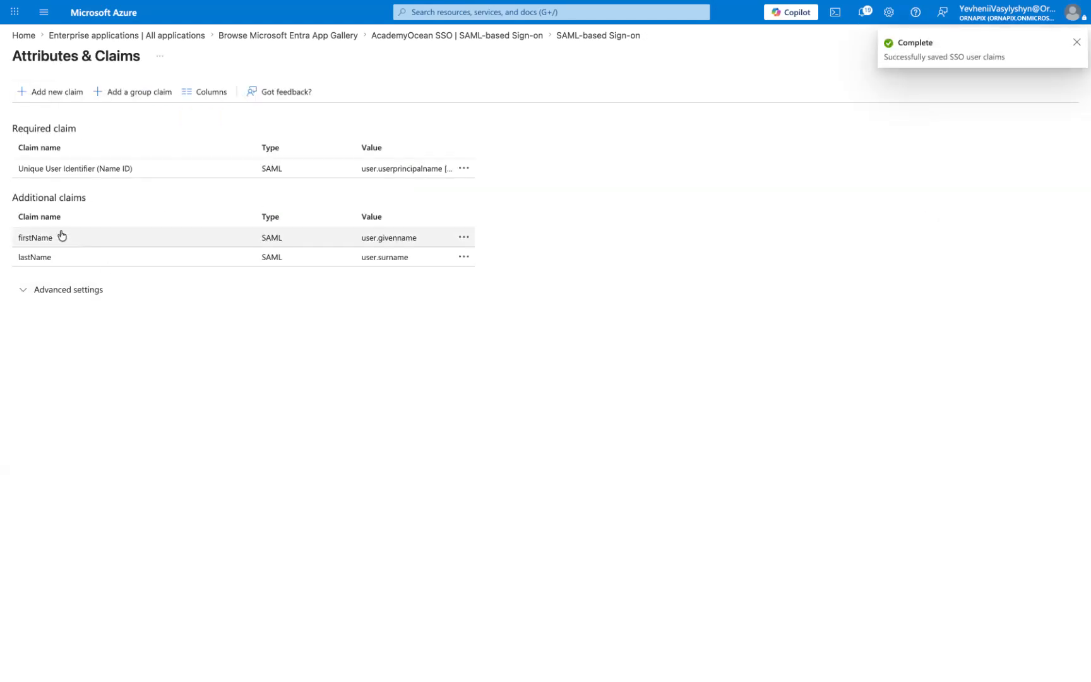
{"action": "left_click", "coordinate": [60, 94]}
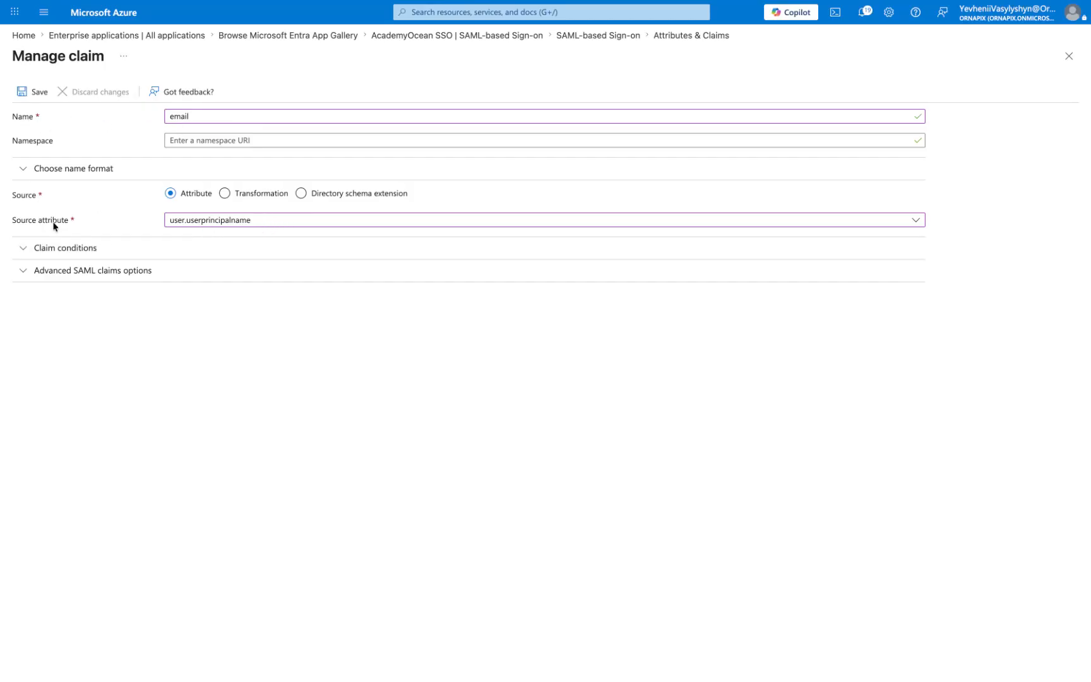
{"action": "left_click", "coordinate": [31, 92]}
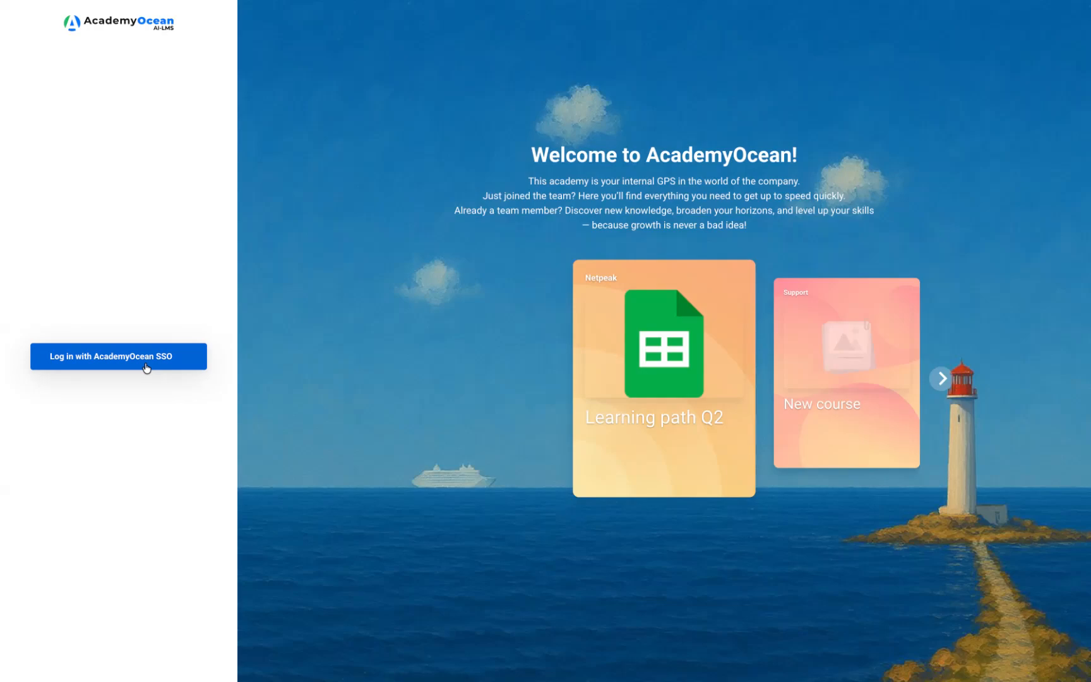
Test the connection by logging in to the academy with AcademyOcean SSO
{"action": "left_click", "coordinate": [118, 356]}
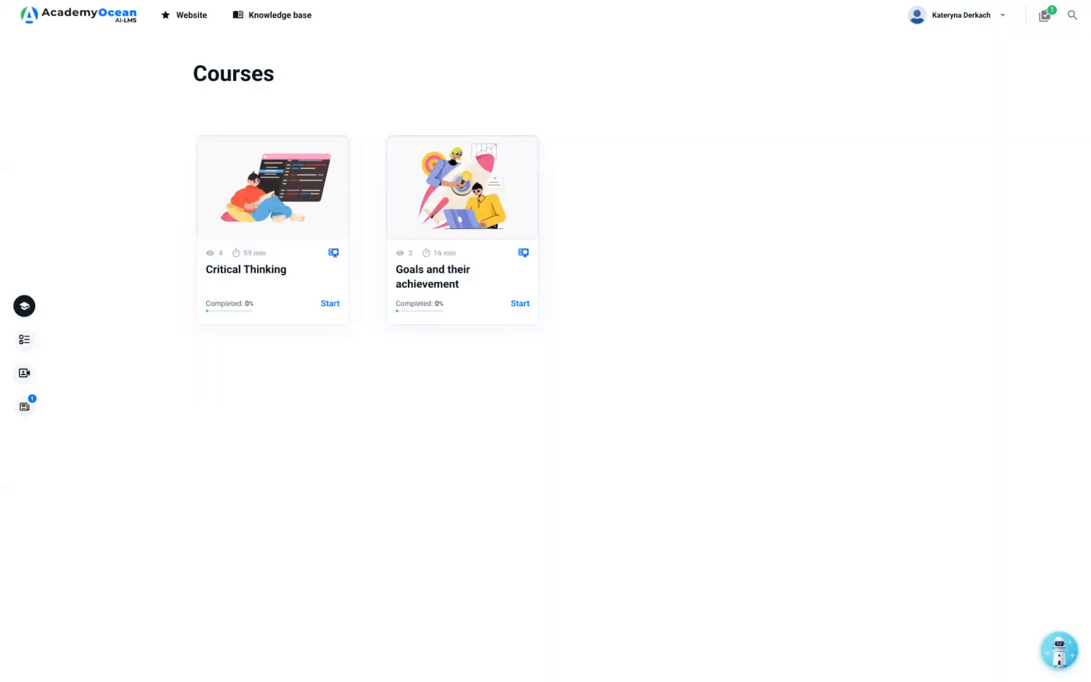